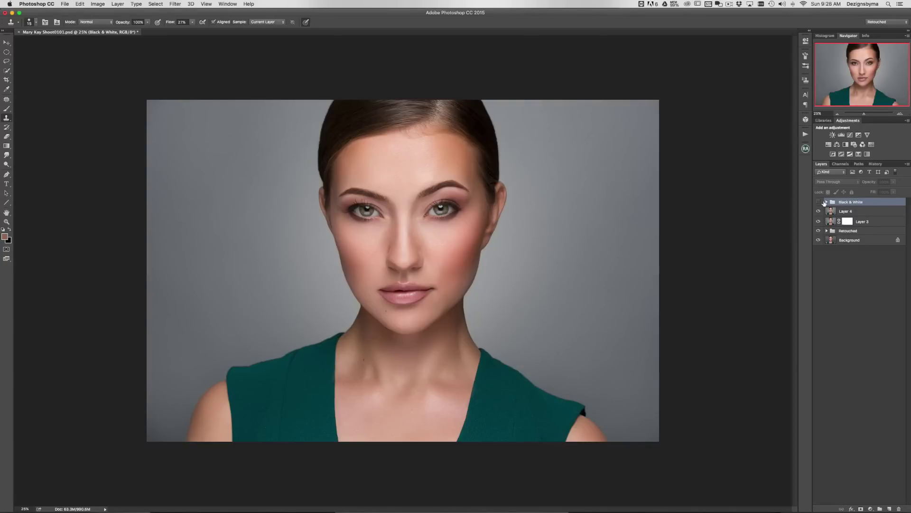
Inspect the adjustment layers inside the existing Black & White group
click(827, 202)
click(827, 202)
click(827, 202)
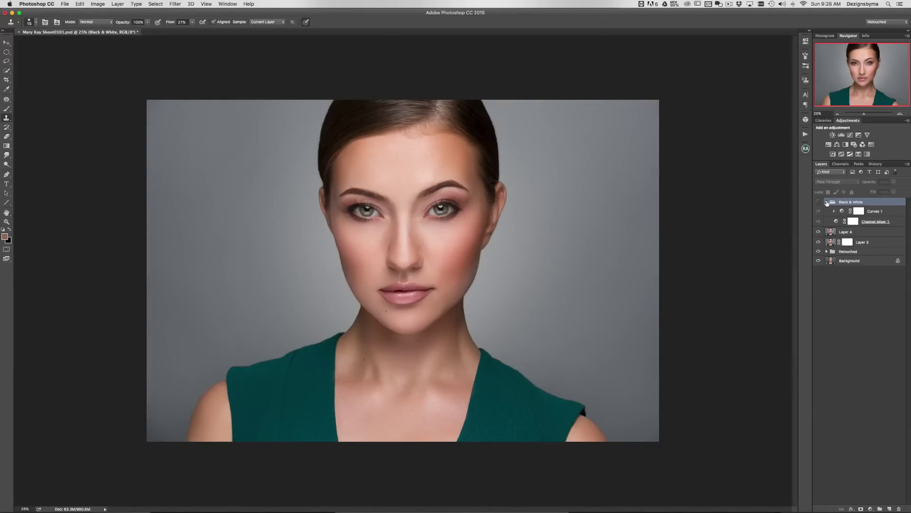
click(827, 202)
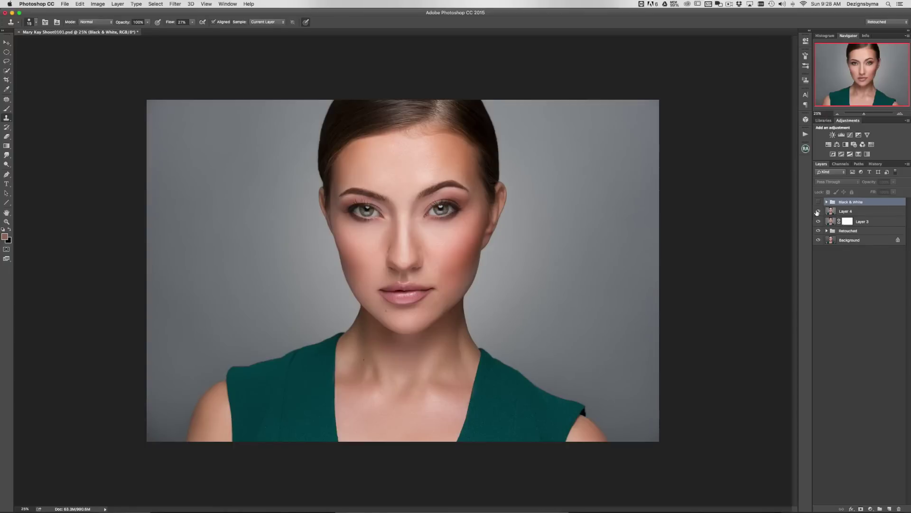
Add a Channel Mixer adjustment layer, make it monochrome and set its red level to +33%
click(863, 145)
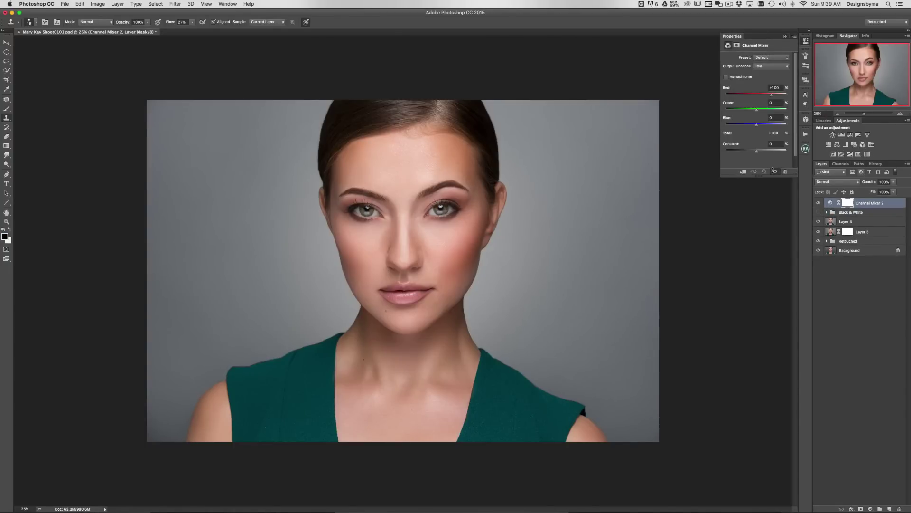
click(726, 77)
mouse_move(763, 97)
mouse_down()
mouse_move(743, 97)
mouse_move(793, 100)
mouse_move(762, 100)
mouse_up()
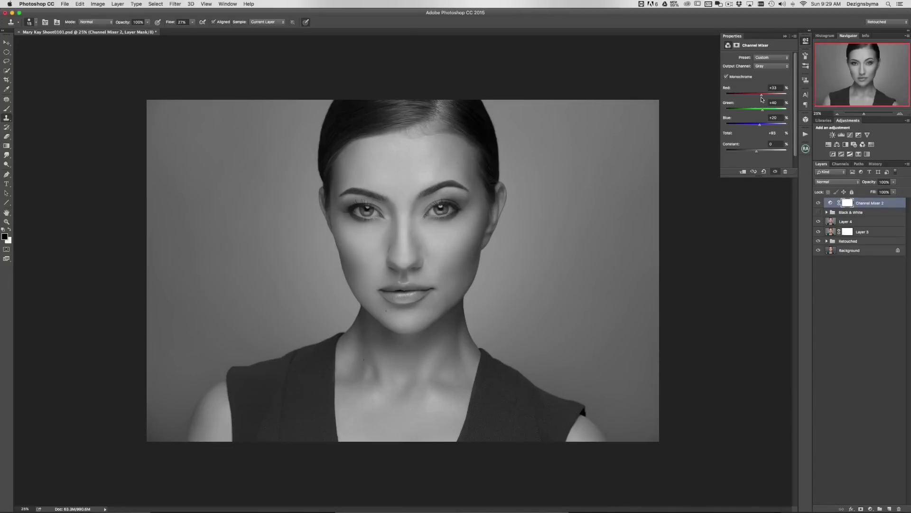
Set the Channel Mixer's green to +42% and blue to +26%, and raise the constant slightly
mouse_move(762, 110)
mouse_down()
mouse_move(727, 111)
mouse_move(787, 113)
mouse_move(733, 112)
mouse_move(764, 114)
mouse_up()
mouse_move(759, 125)
mouse_down()
mouse_move(770, 127)
mouse_move(758, 129)
mouse_up()
drag(759, 127, 760, 130)
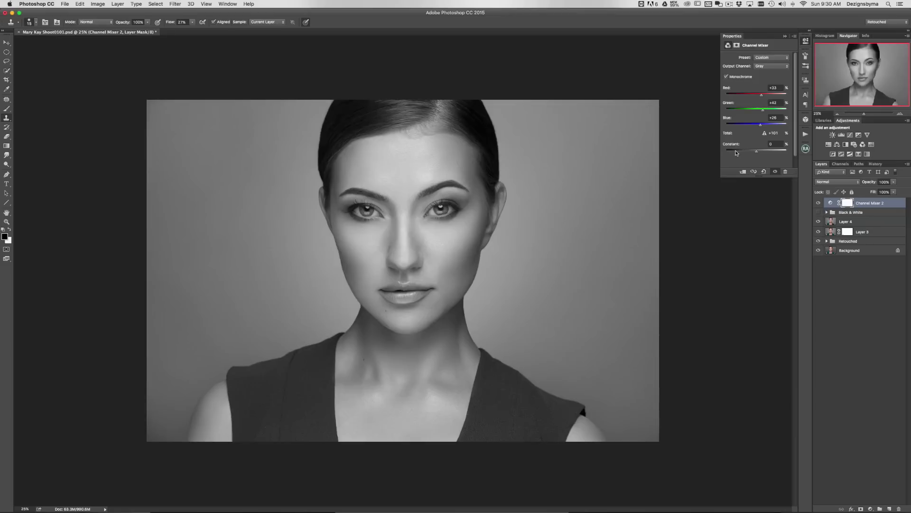
drag(759, 154, 758, 154)
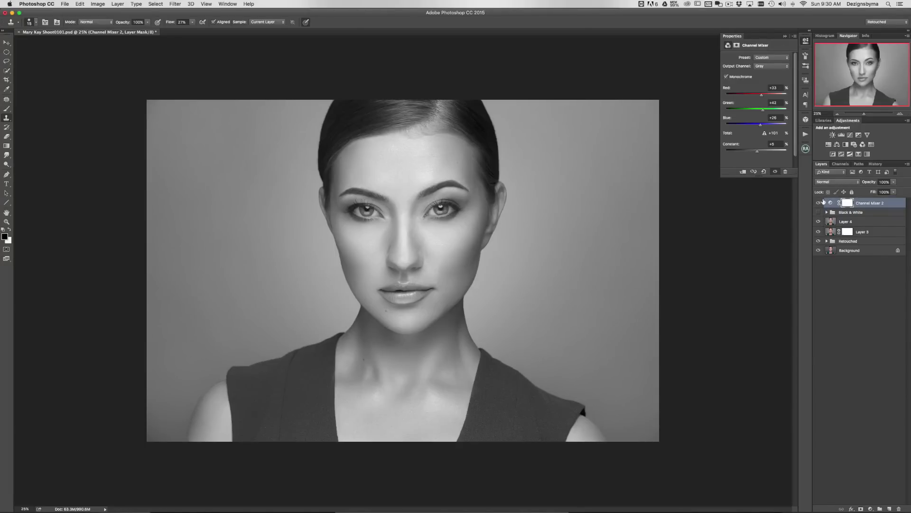
Add a Curves adjustment clipped to the Channel Mixer layer and lift the forehead highlights from input 214 to output 219
alt+click(851, 138)
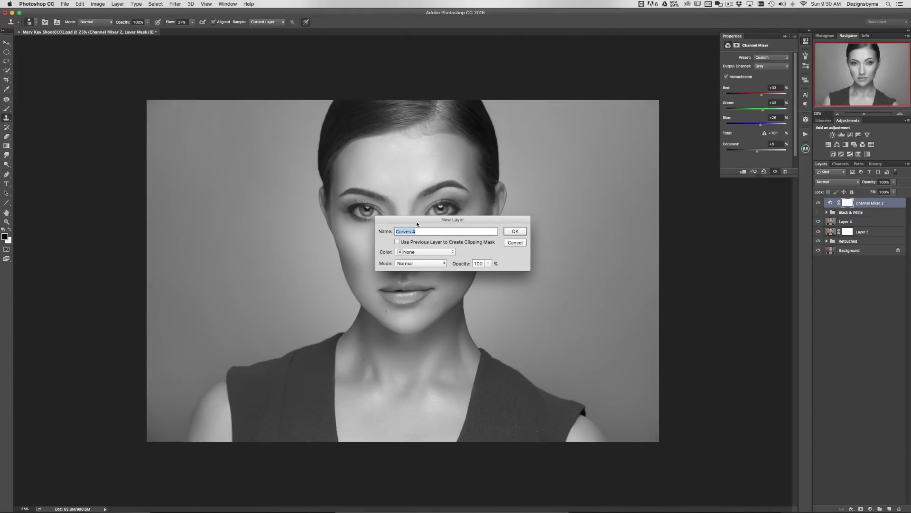
click(512, 232)
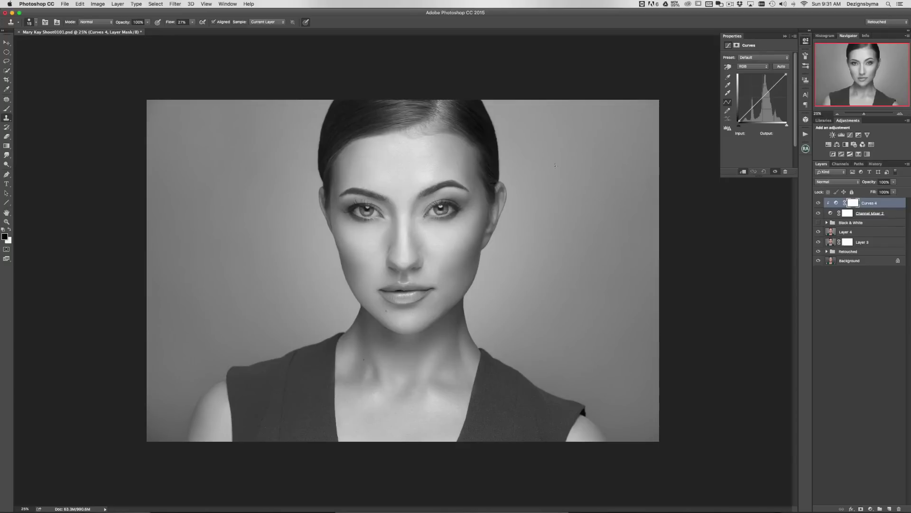
click(728, 66)
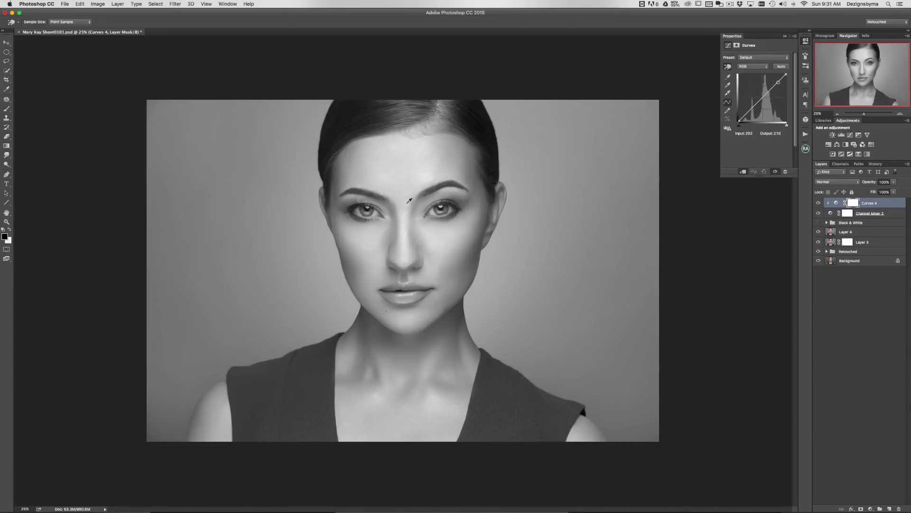
drag(436, 234, 433, 231)
click(407, 152)
drag(408, 153, 408, 152)
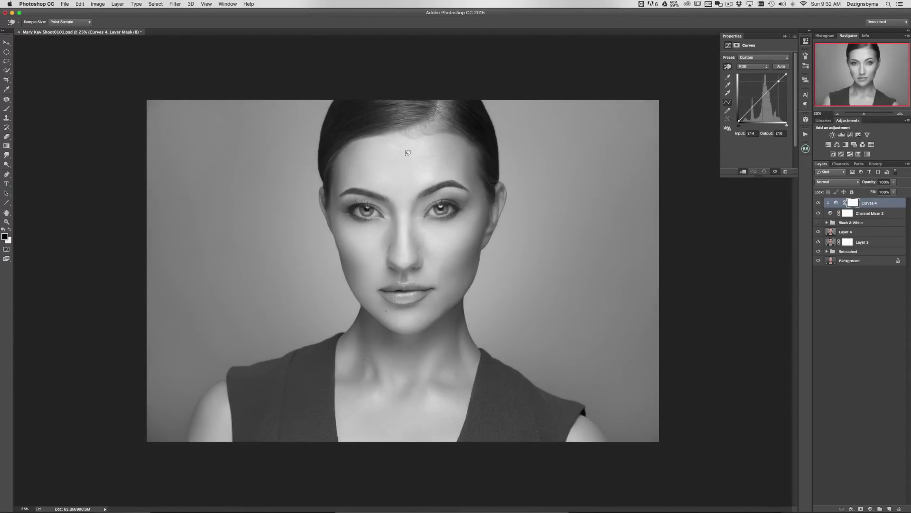
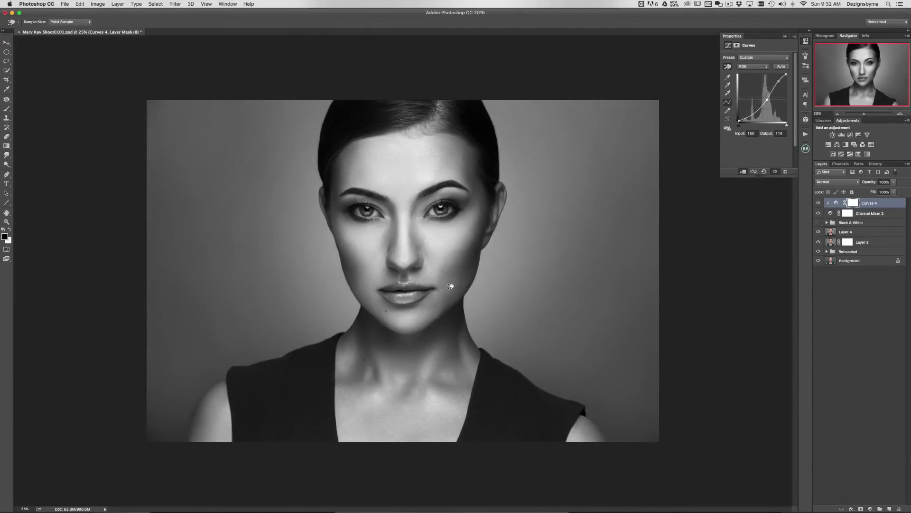
Darken the midtones sampled from the cheek, setting that curve point to input 132 and output 113
drag(449, 286, 451, 284)
click(757, 133)
text(140)
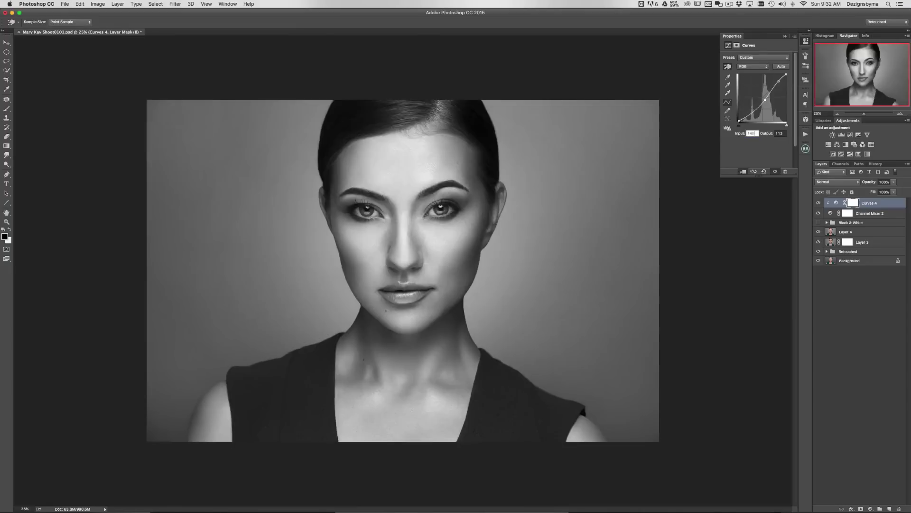
text(14)
text(30)
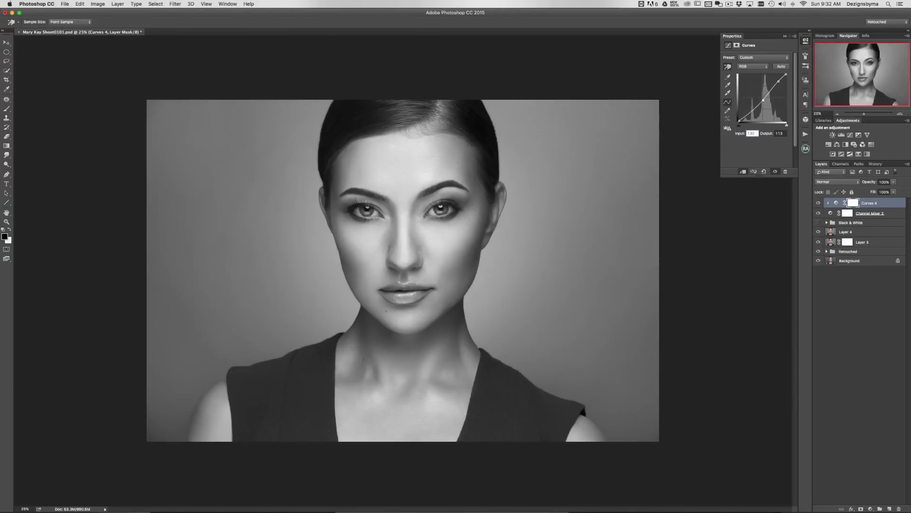
key(BackSpace)
text(2)
key(Return)
Add a shadow point on the curve and set its input to 103
click(754, 110)
click(751, 134)
text(103)
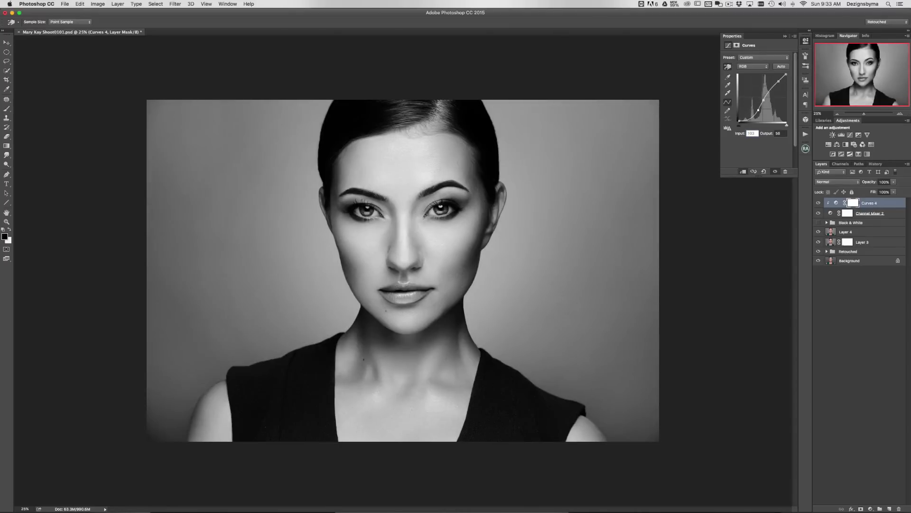
key(BackSpace)
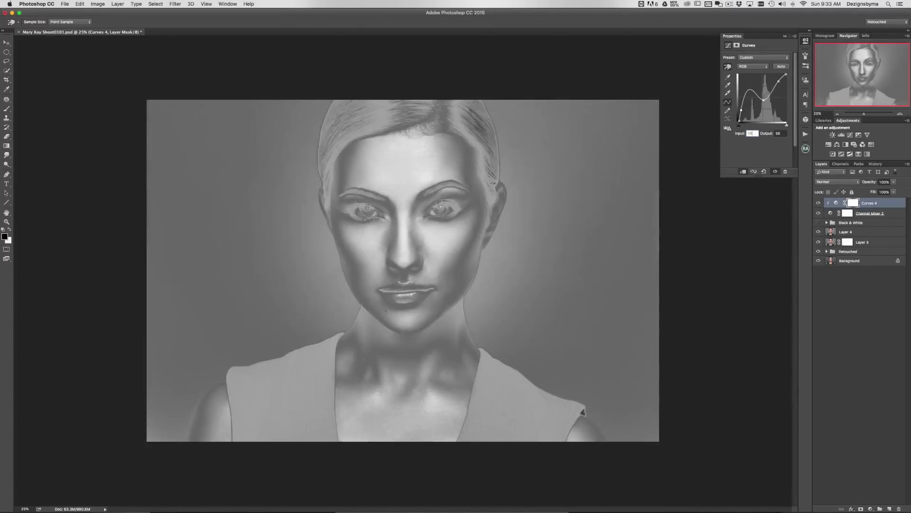
text(0)
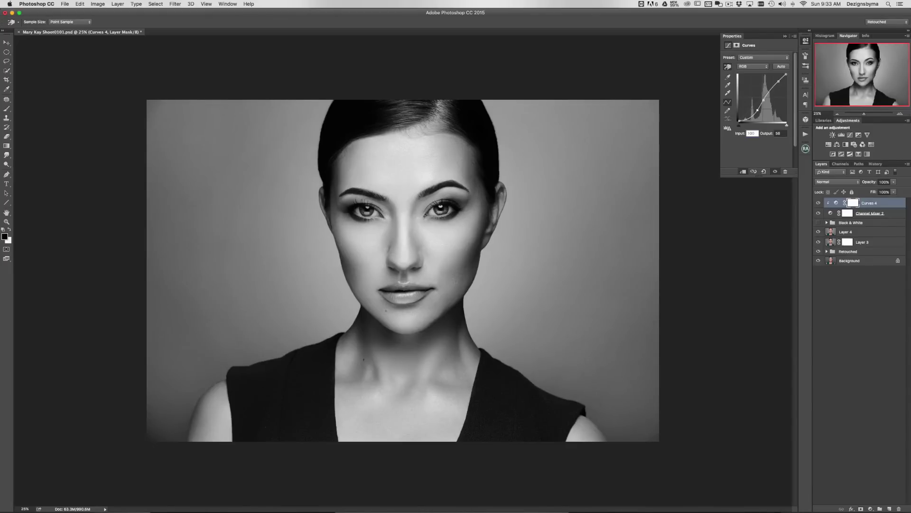
key(BackSpace)
text(0)
Set the shadow point's output to 65 and close the curve settings
key(Tab)
text(100)
key(Return)
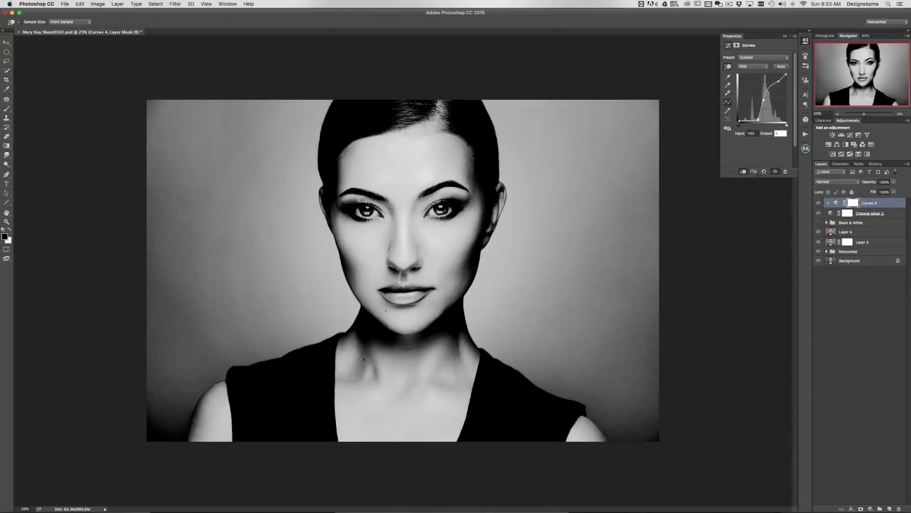
text(60)
text(65)
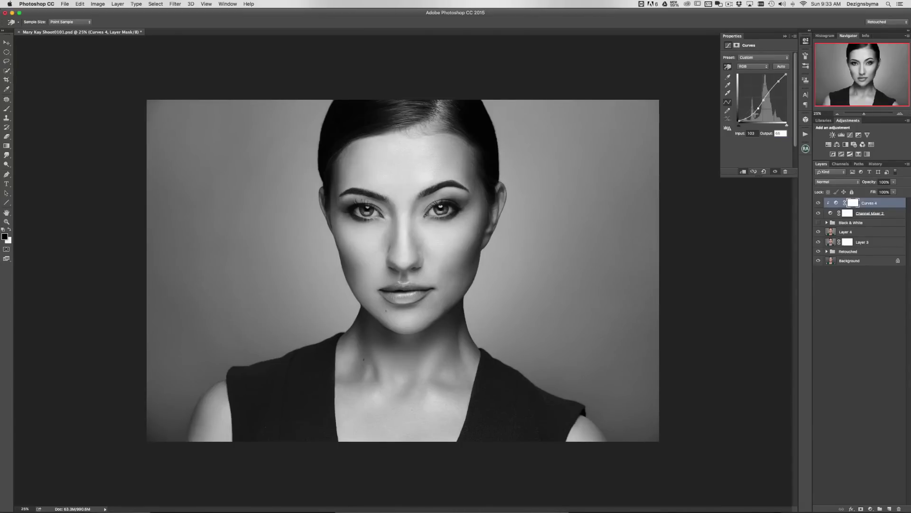
click(762, 149)
click(758, 108)
click(785, 36)
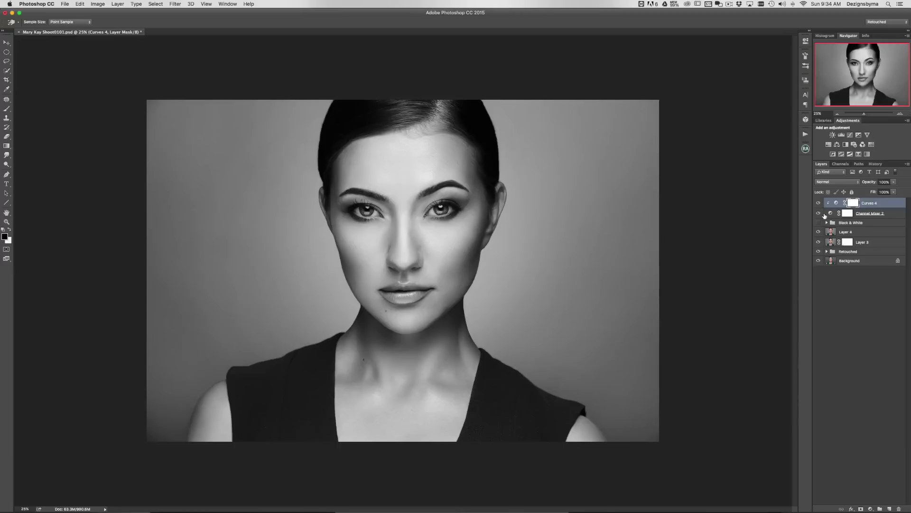
Group the Curves and Channel Mixer layers and name the group Black & White
shift+click(896, 215)
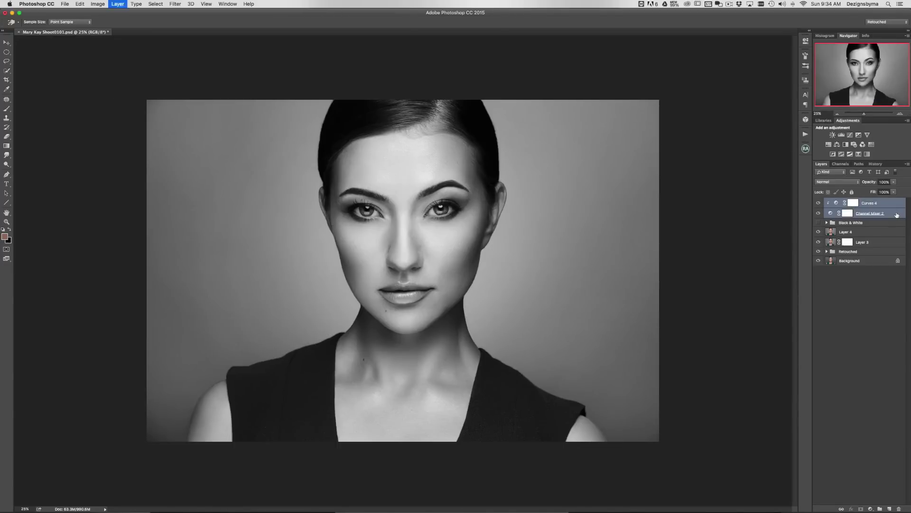
key(super+g)
double_click(846, 202)
text(B)
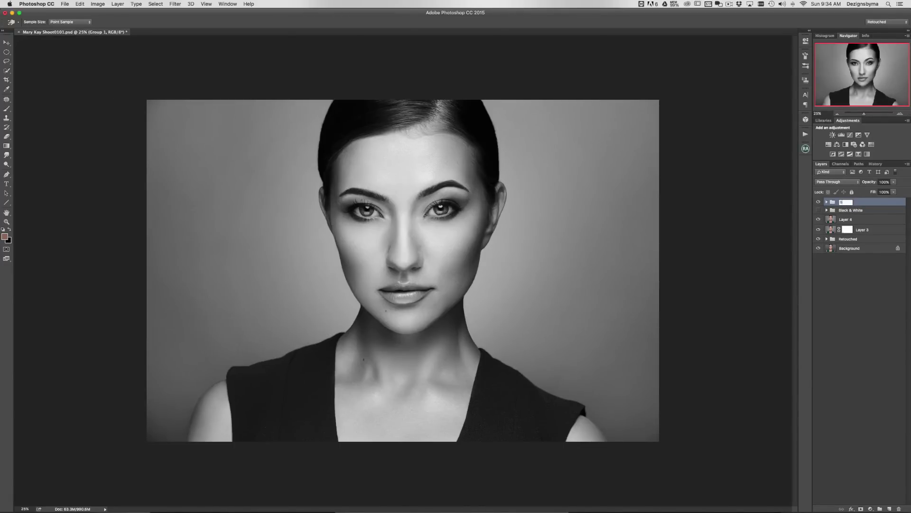
text(lack & White)
key(Return)
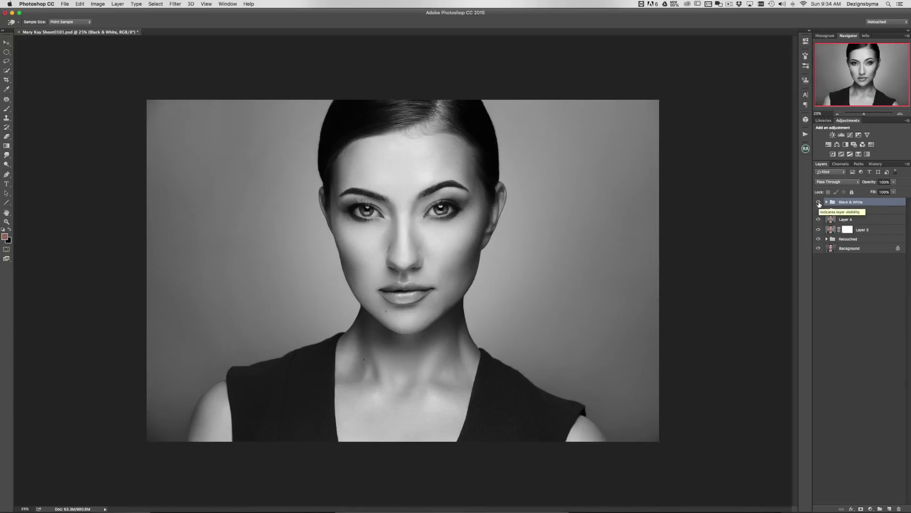
Compare the portrait with and without the new Black & White group, leaving the group hidden
click(819, 203)
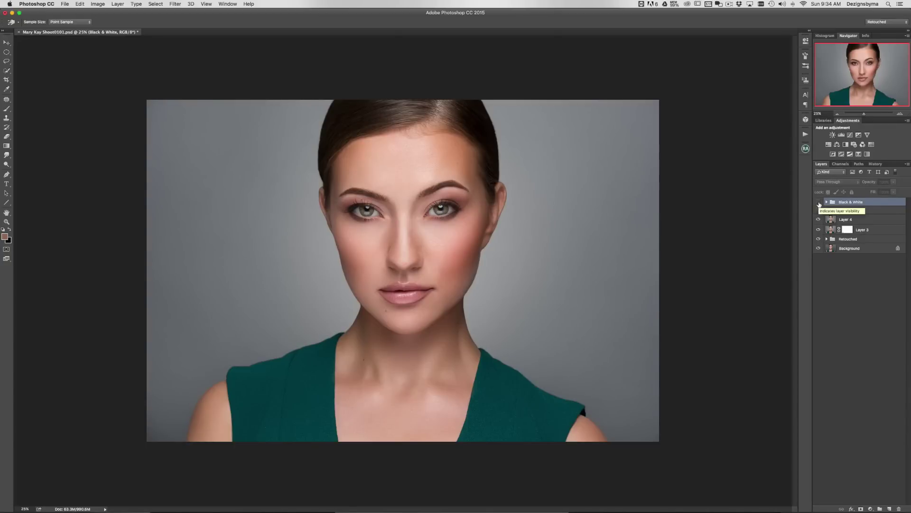
click(818, 203)
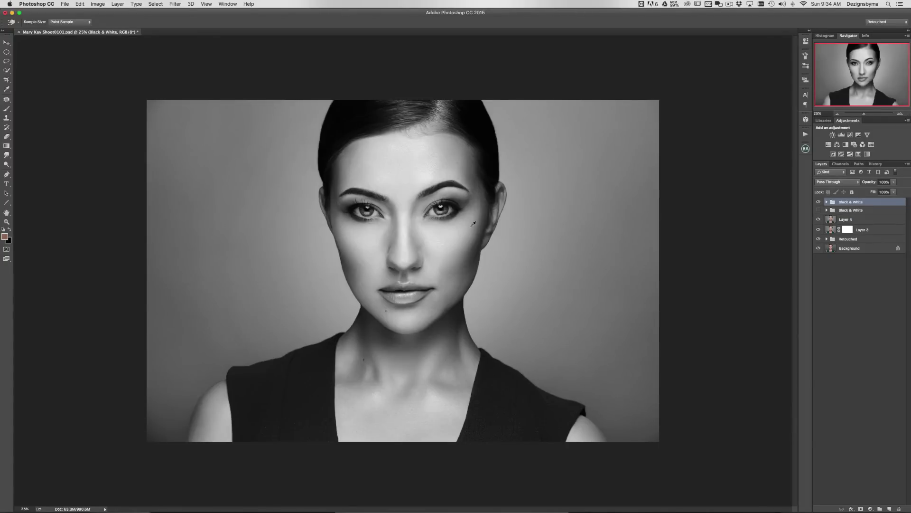
click(818, 201)
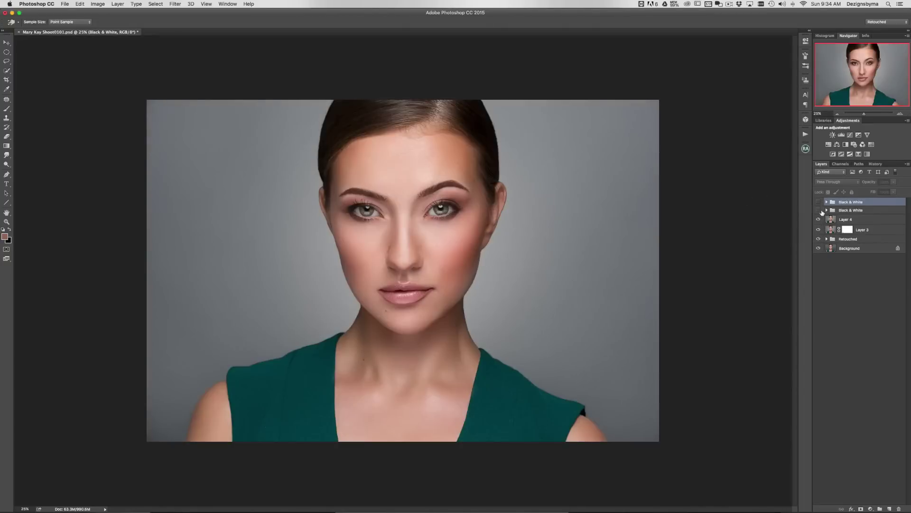
Add a Black & White adjustment layer with default settings and compare it against the color image
click(845, 144)
key(s)
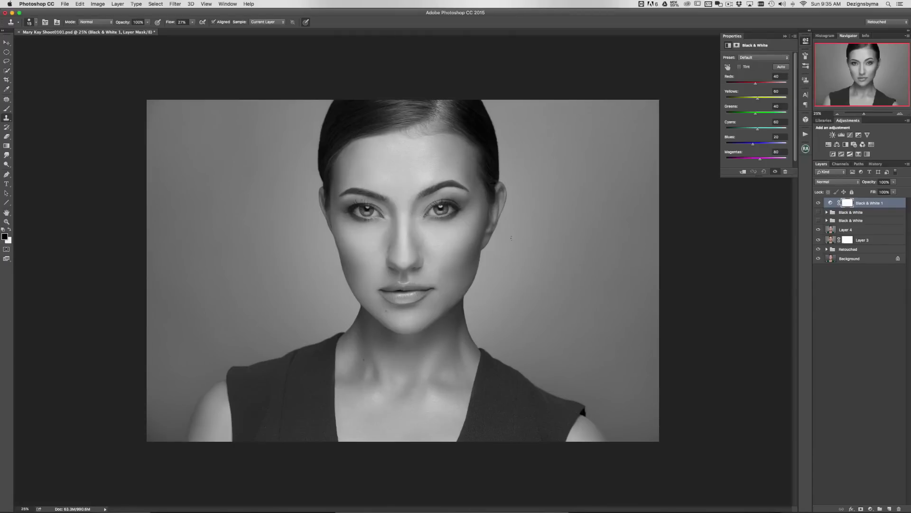
click(819, 202)
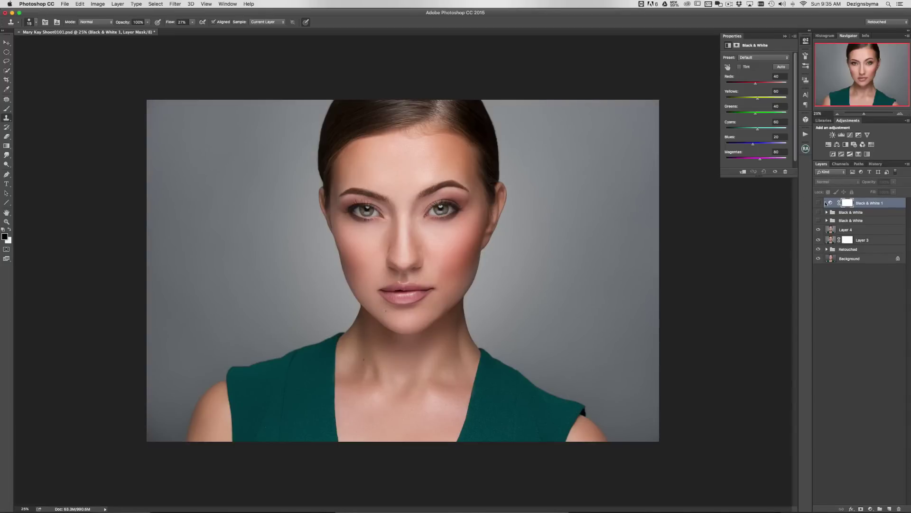
click(818, 203)
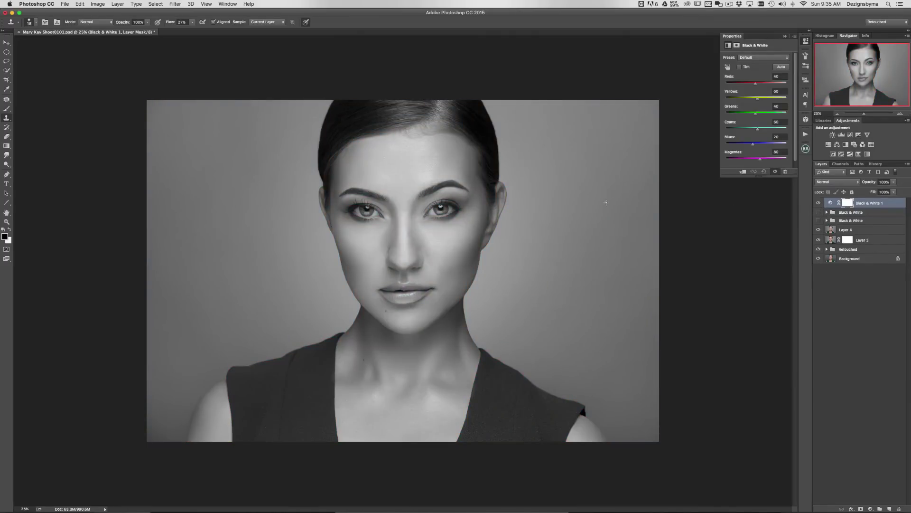
Add a Curves adjustment layer clipped to the Black & White adjustment layer
alt+click(852, 137)
click(491, 243)
click(515, 231)
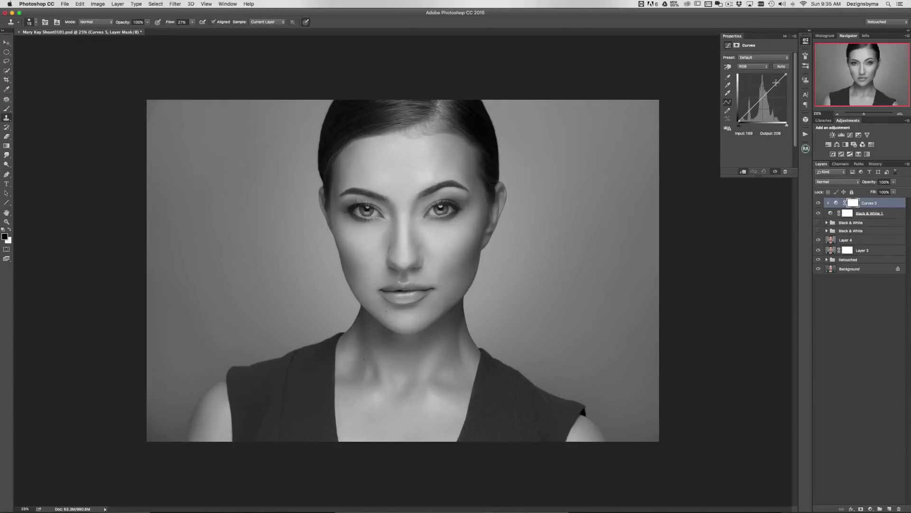
Darken the curve's highlights slightly, its midtones from input 140 to output 114, and its shadows from 76 to 30
drag(777, 82, 778, 85)
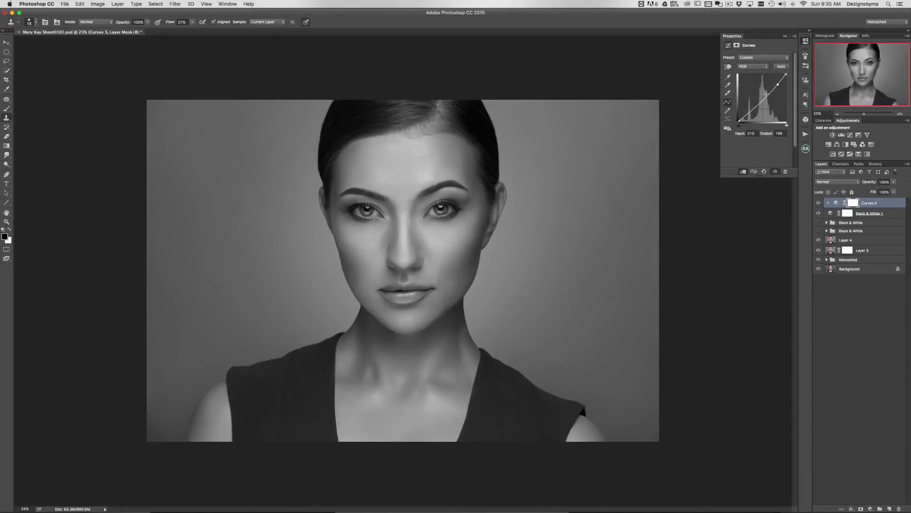
drag(765, 96, 765, 100)
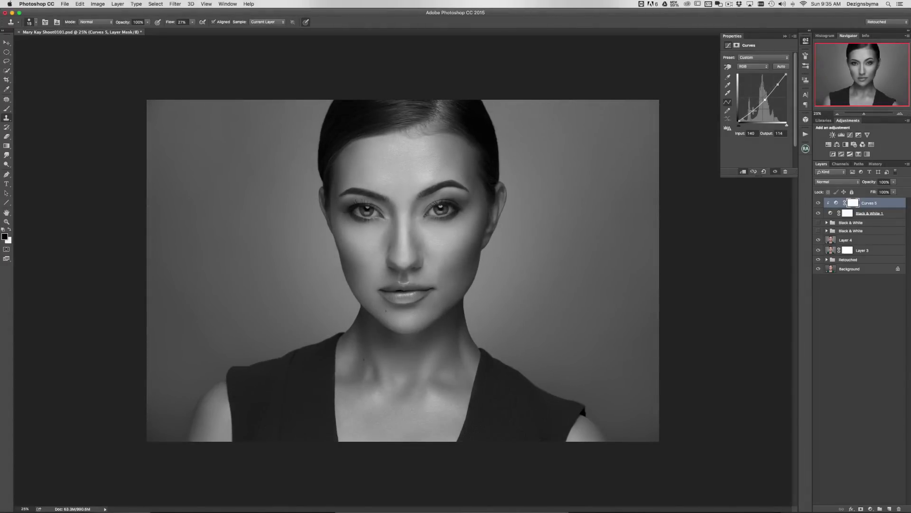
drag(753, 110, 753, 116)
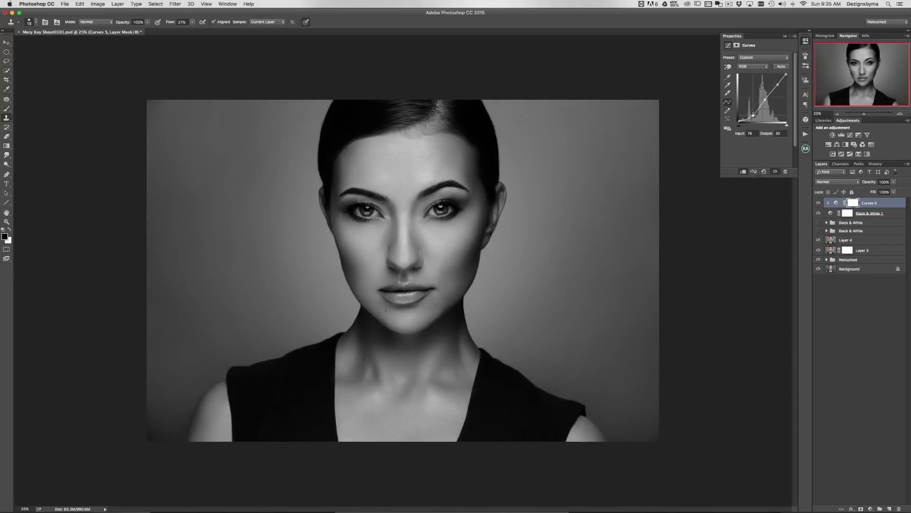
click(785, 36)
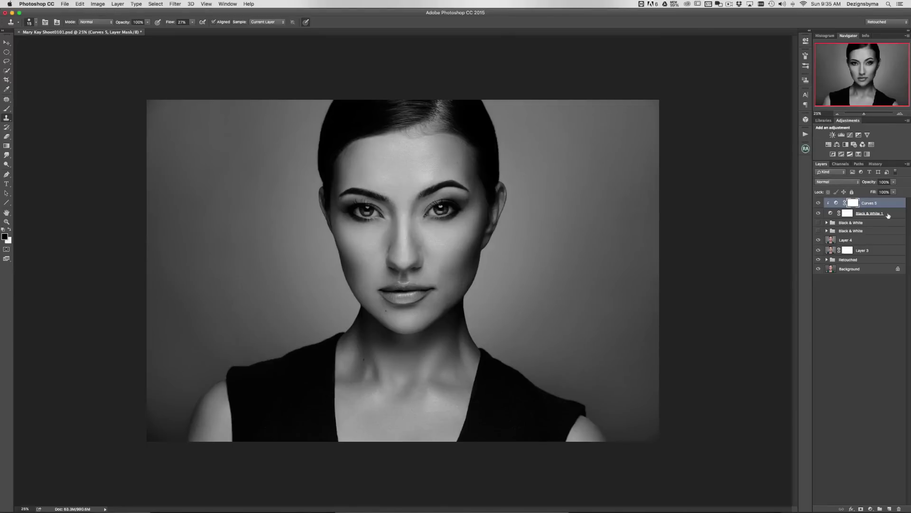
Group the Black & White and Curves adjustments, and show the Channel Mixer group in place of this one for comparison
shift+click(830, 214)
key(super+g)
click(818, 201)
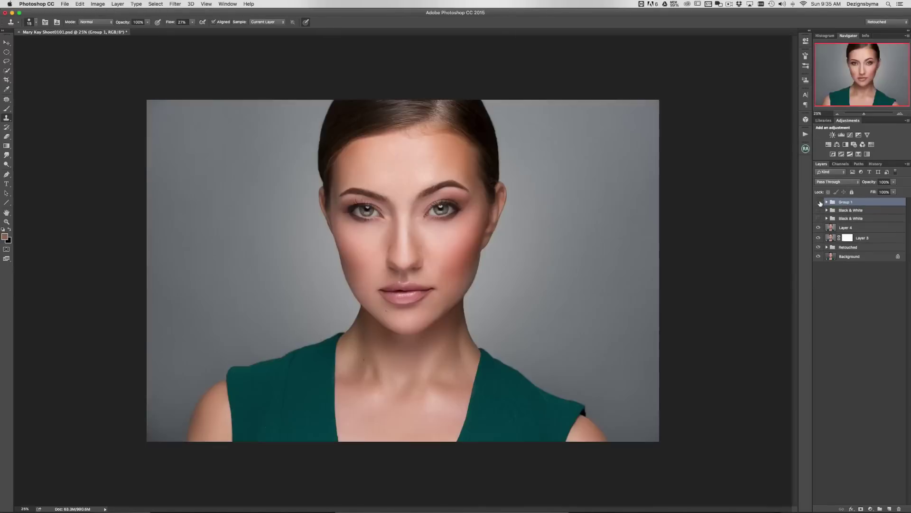
click(818, 210)
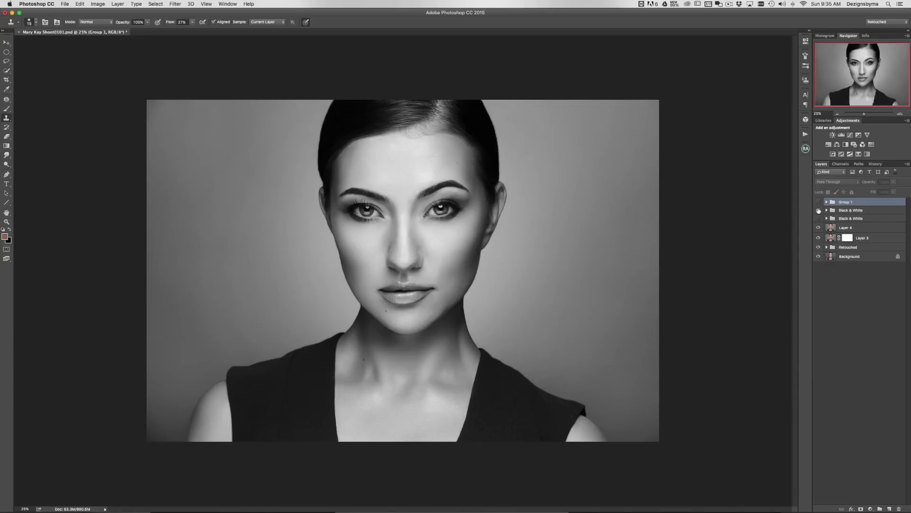
Compare the Channel Mixer group with the Black & White adjustment group by alternating their visibility, ending with Group 1 shown
click(818, 210)
click(818, 202)
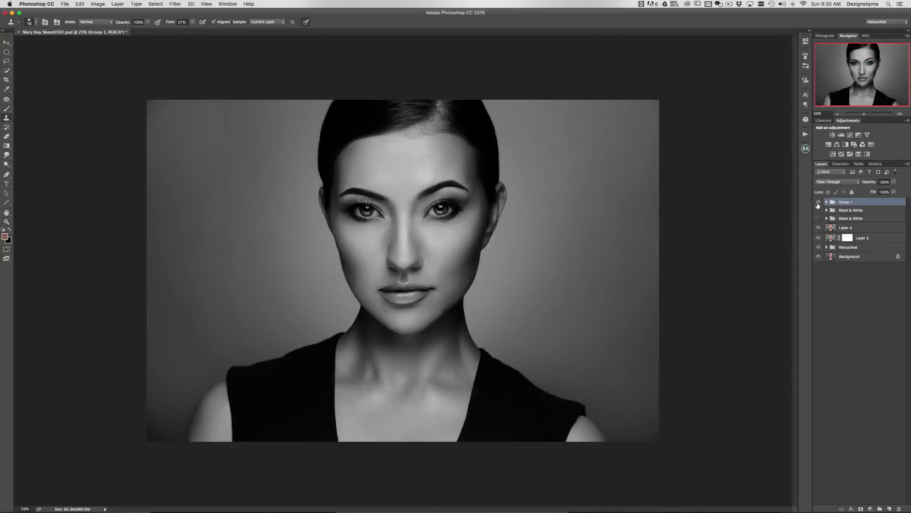
click(818, 202)
click(818, 210)
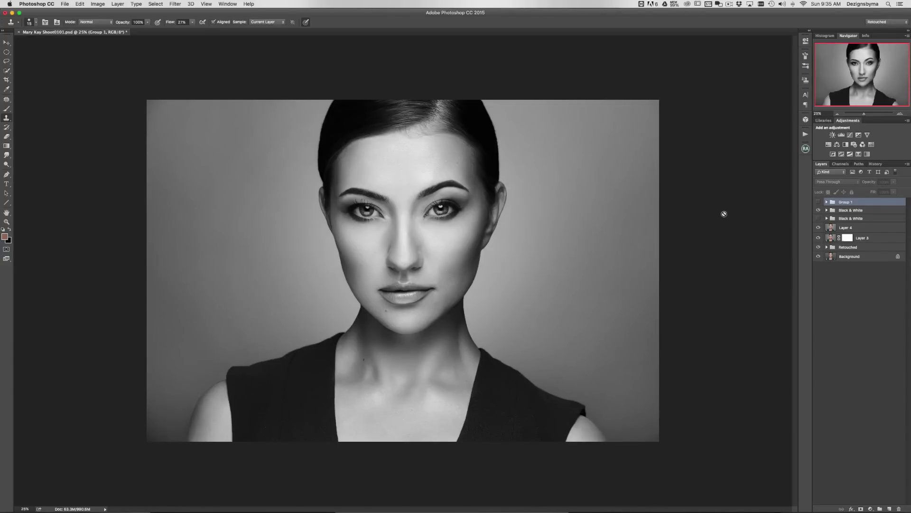
click(818, 210)
click(818, 201)
Review the color sliders of the Black & White adjustment inside Group 1, then collapse the group
click(826, 201)
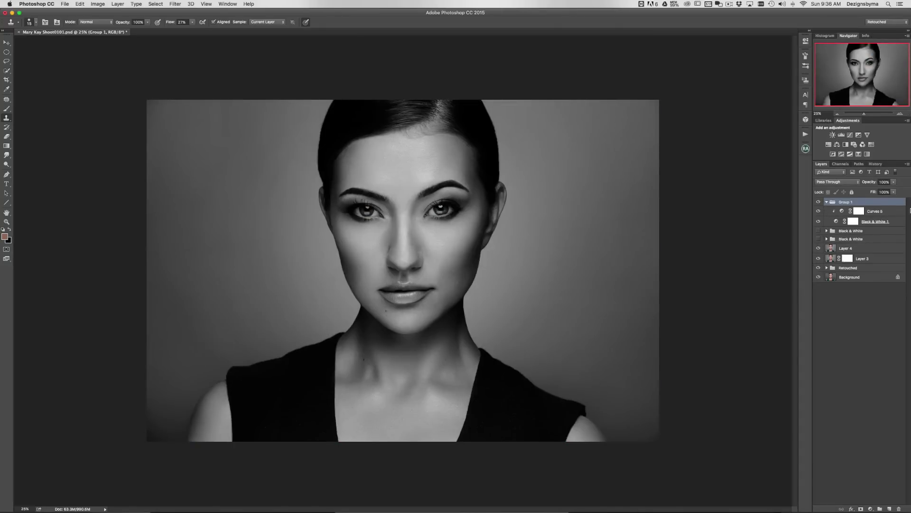
double_click(836, 220)
click(836, 221)
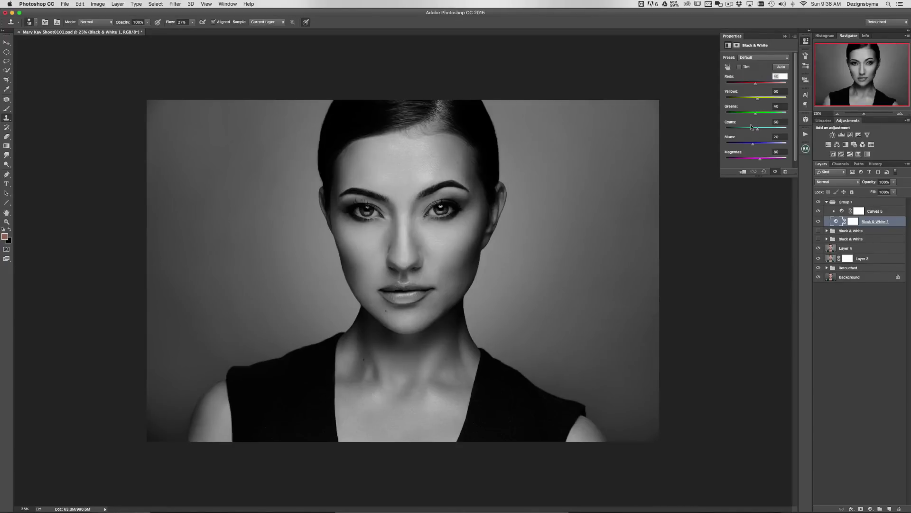
click(785, 36)
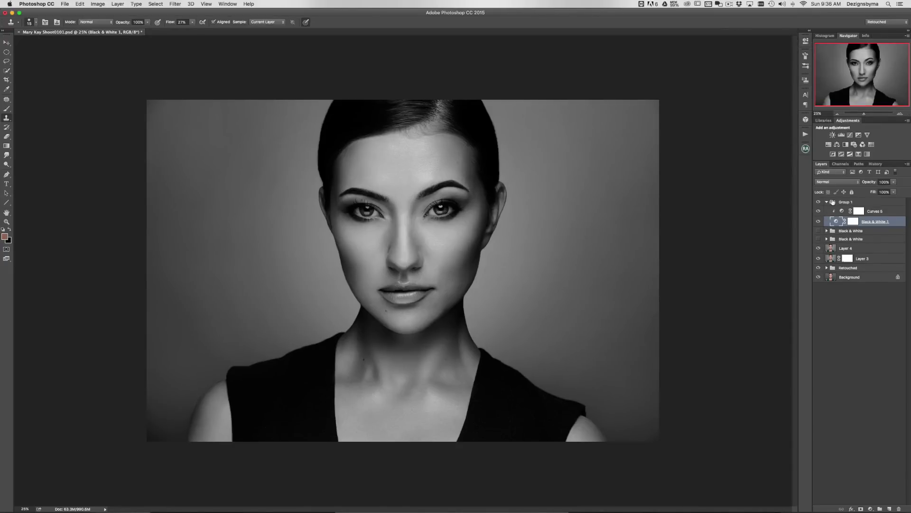
click(827, 201)
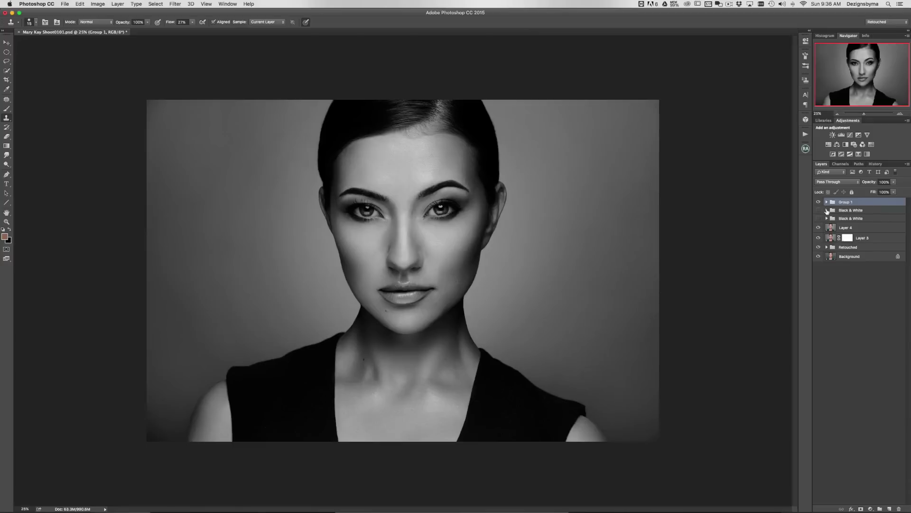
Delete Group 1 with its Black & White and Curves adjustments, and show the Channel Mixer group instead
drag(876, 204, 898, 509)
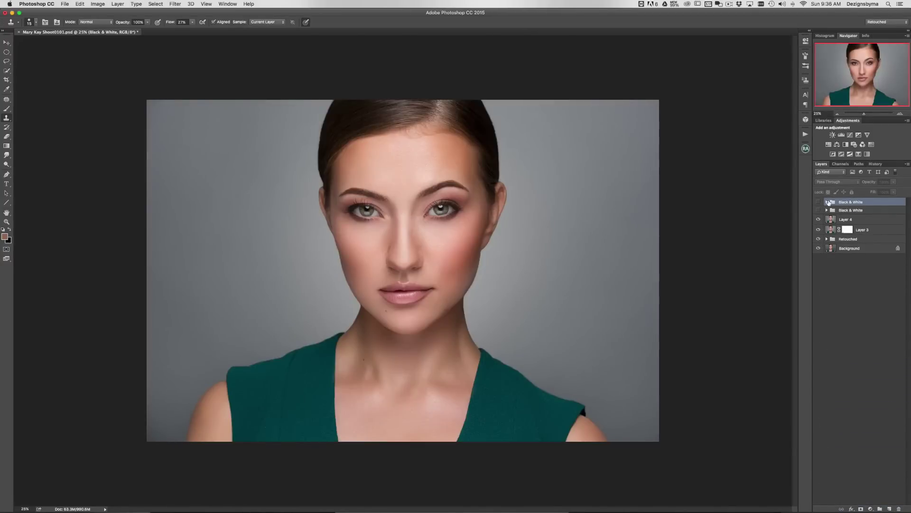
click(827, 201)
click(818, 202)
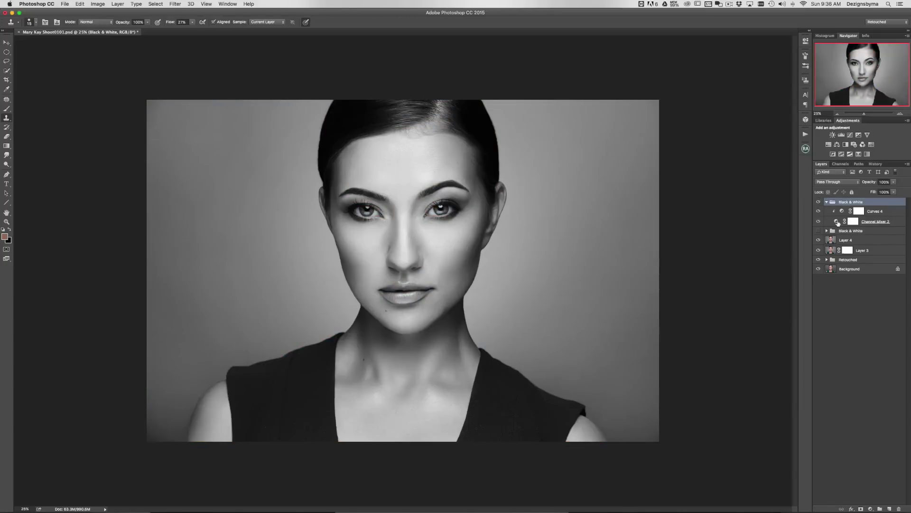
Review the monochrome Channel Mixer's red, green and blue settings, then collapse its group
double_click(836, 222)
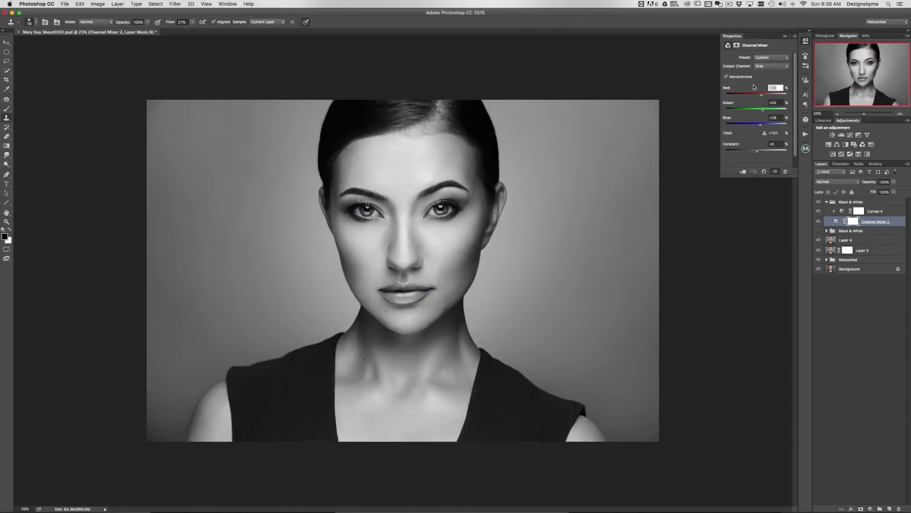
click(786, 36)
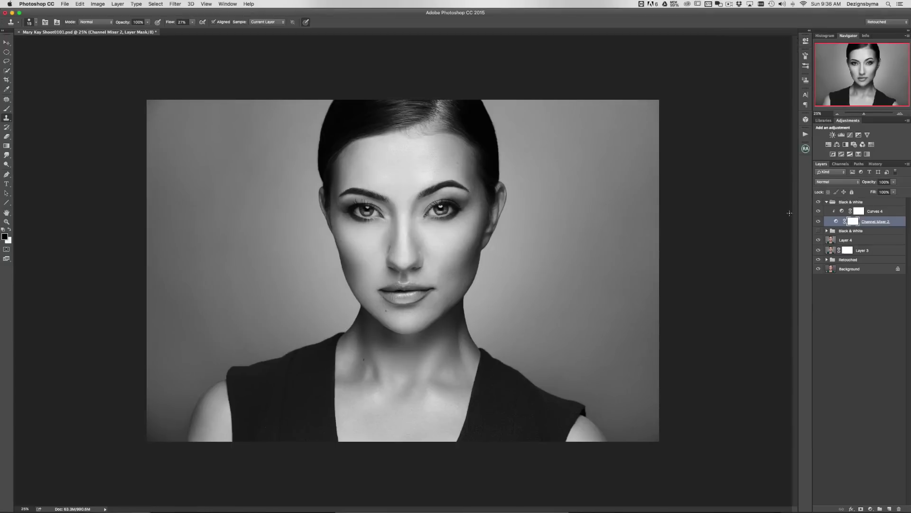
click(826, 202)
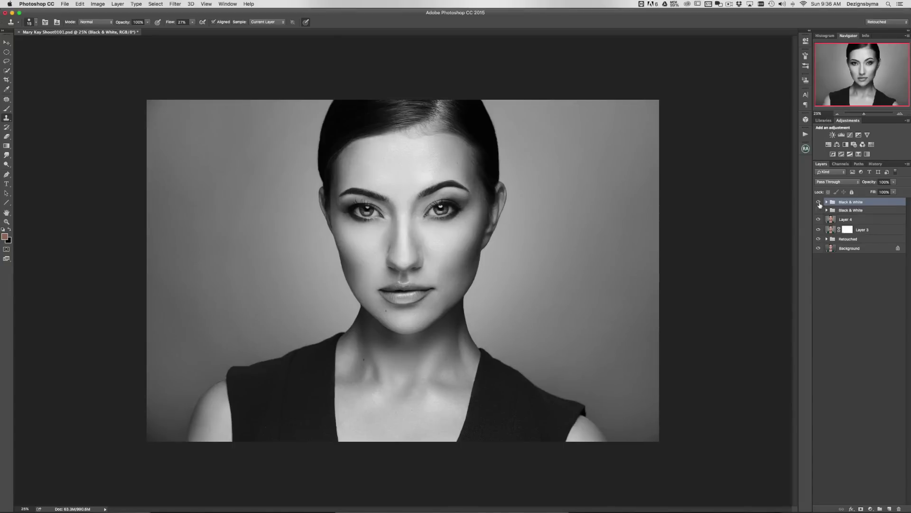
click(730, 4)
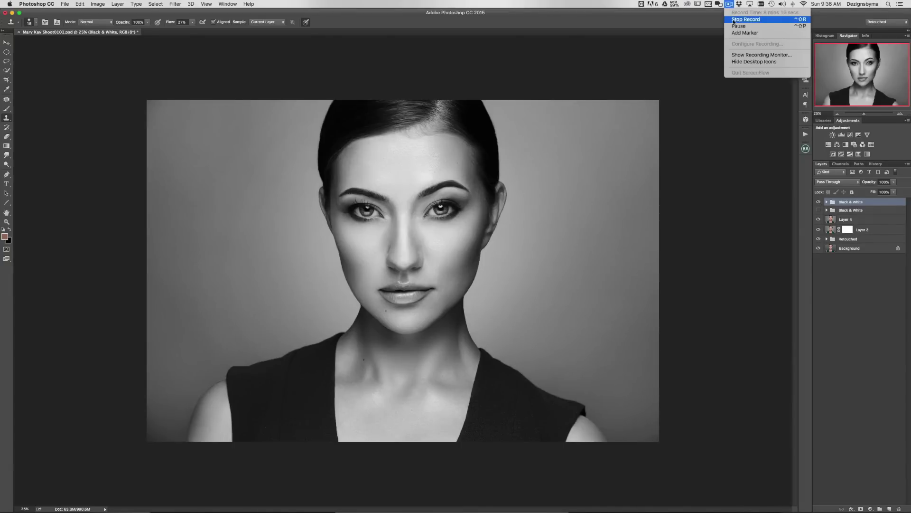